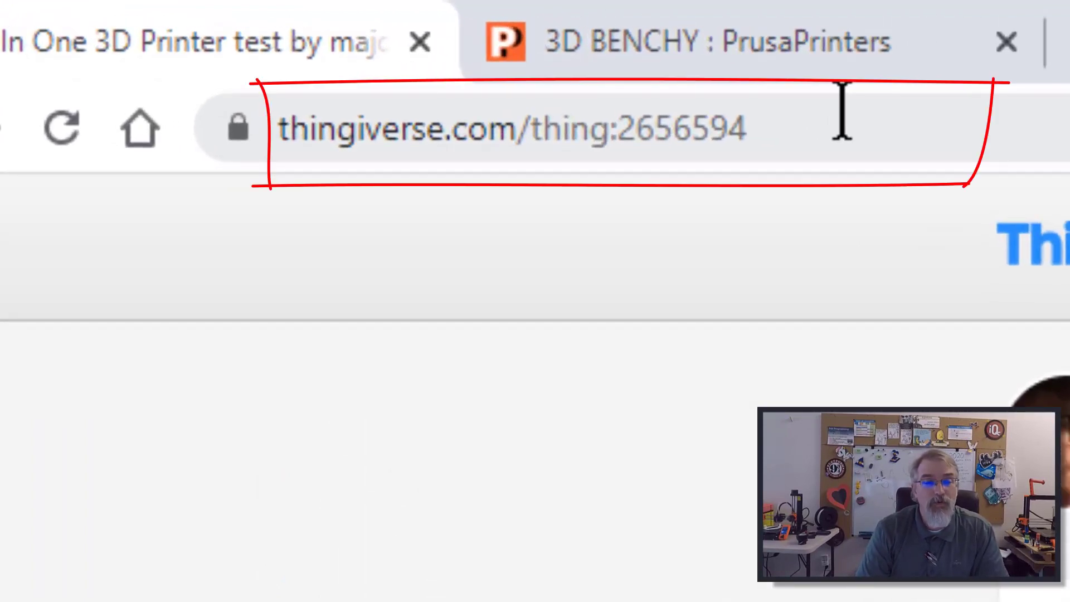
# Check the model page's full web address, then bring PrusaSlicer over the browser
pyautogui.click(841, 112)
pyautogui.click(817, 127)
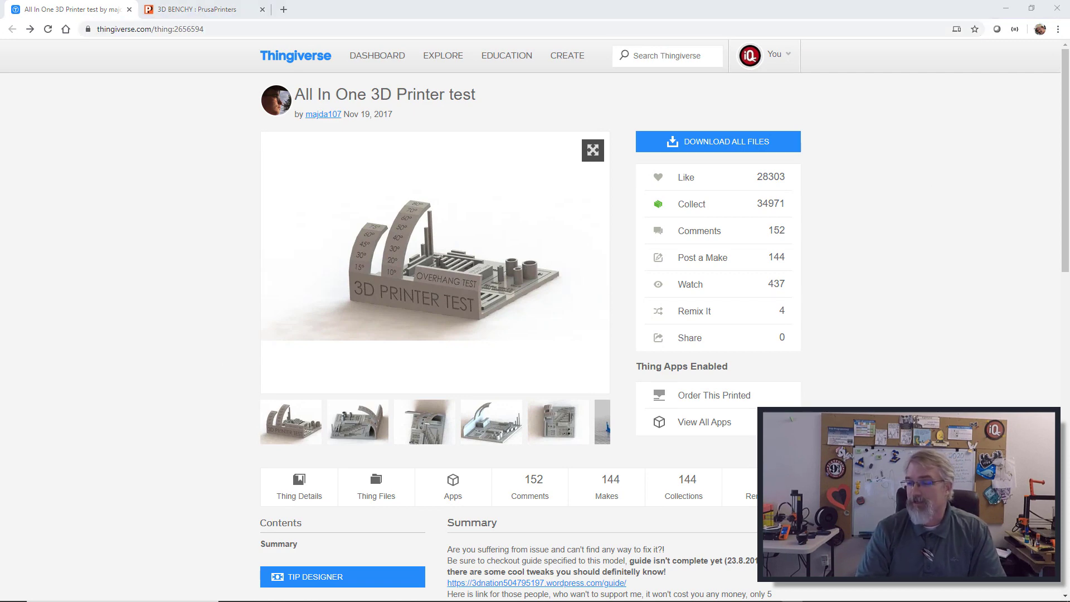
pyautogui.moveTo(1069, 78); pyautogui.dragTo(398, 1)
# Maximize PrusaSlicer and switch the print profile to 0.15mm QUALITY MINI
pyautogui.moveTo(202, 377); pyautogui.dragTo(239, 366)
pyautogui.click(926, 66)
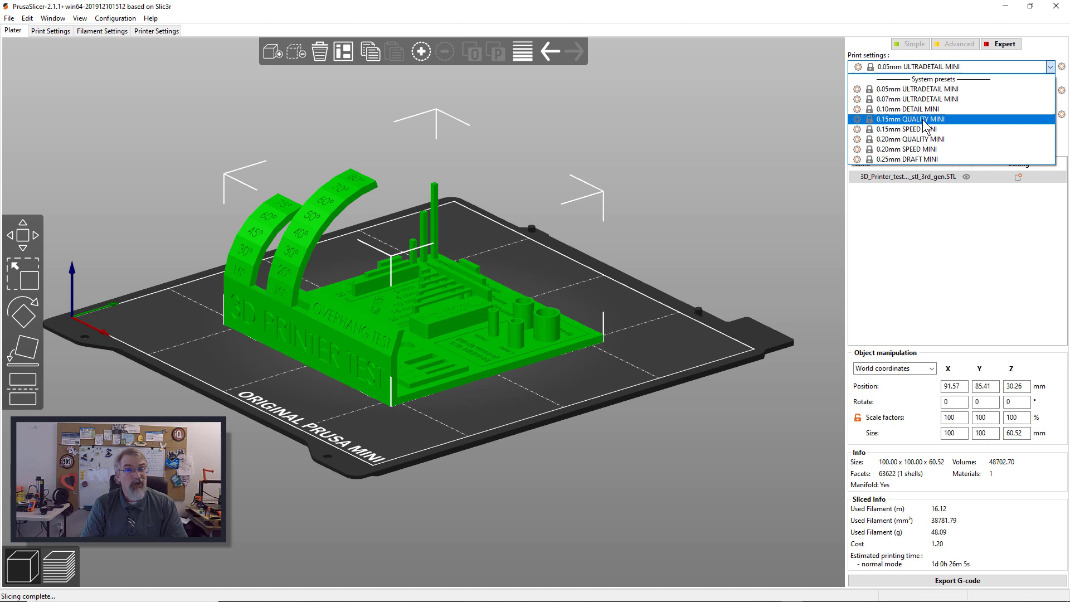
pyautogui.click(924, 121)
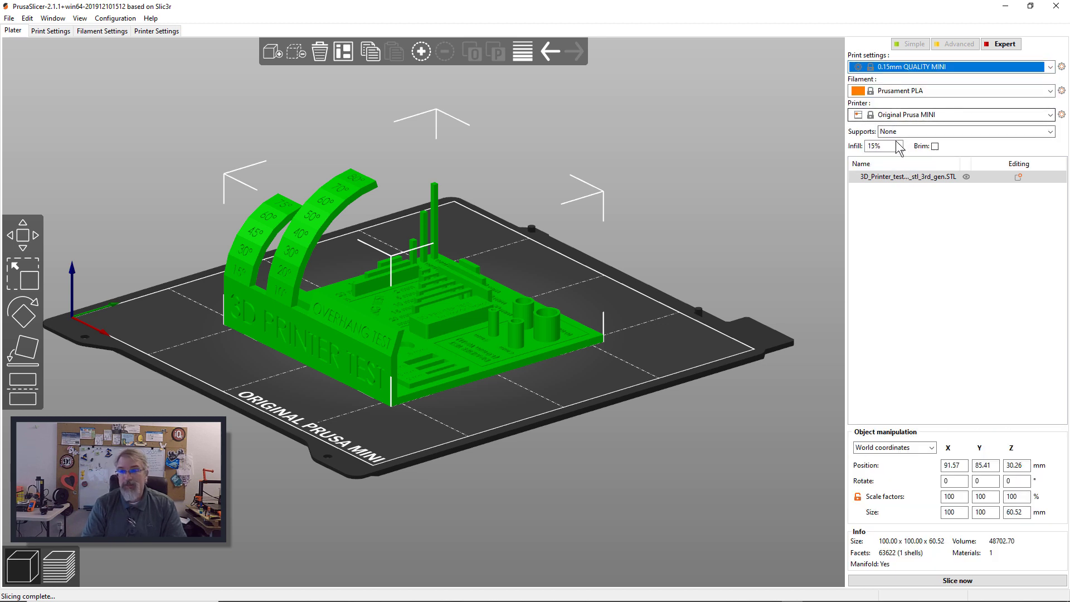
# Slice the test plate and view the sliced result from above
pyautogui.click(957, 581)
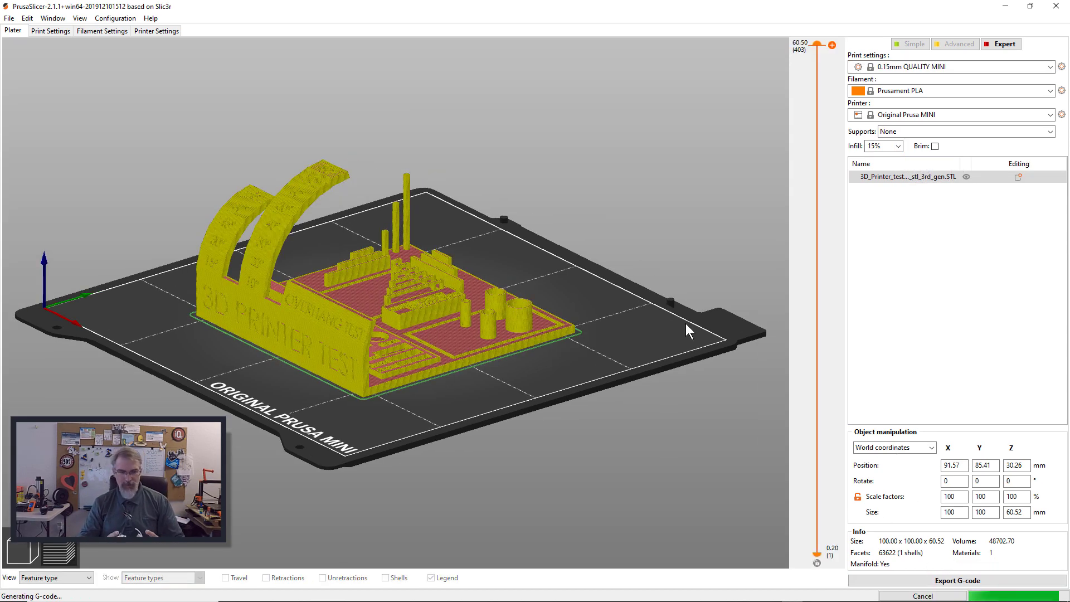
pyautogui.moveTo(536, 397); pyautogui.dragTo(497, 414)
pyautogui.scroll(3, 521, 340)
# Compare the slice with the Thingiverse model page, then return PrusaSlicer to full screen
pyautogui.moveTo(615, 3); pyautogui.dragTo(933, 17)
pyautogui.click(569, 288)
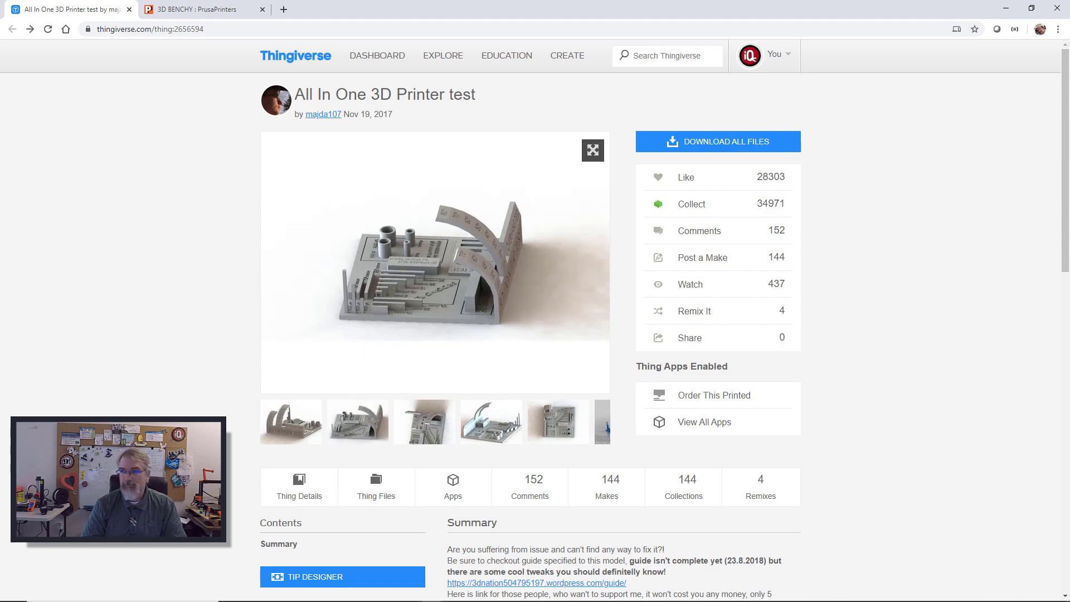
pyautogui.hotkey('alt', 'Tab')
pyautogui.press('super+Up')
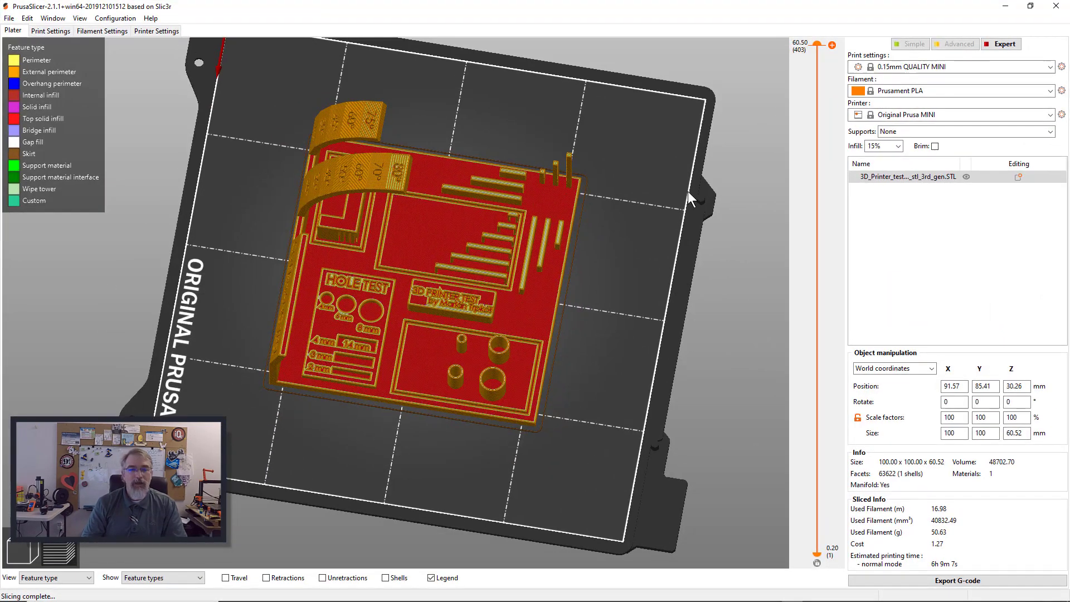
pyautogui.scroll(4, 499, 262)
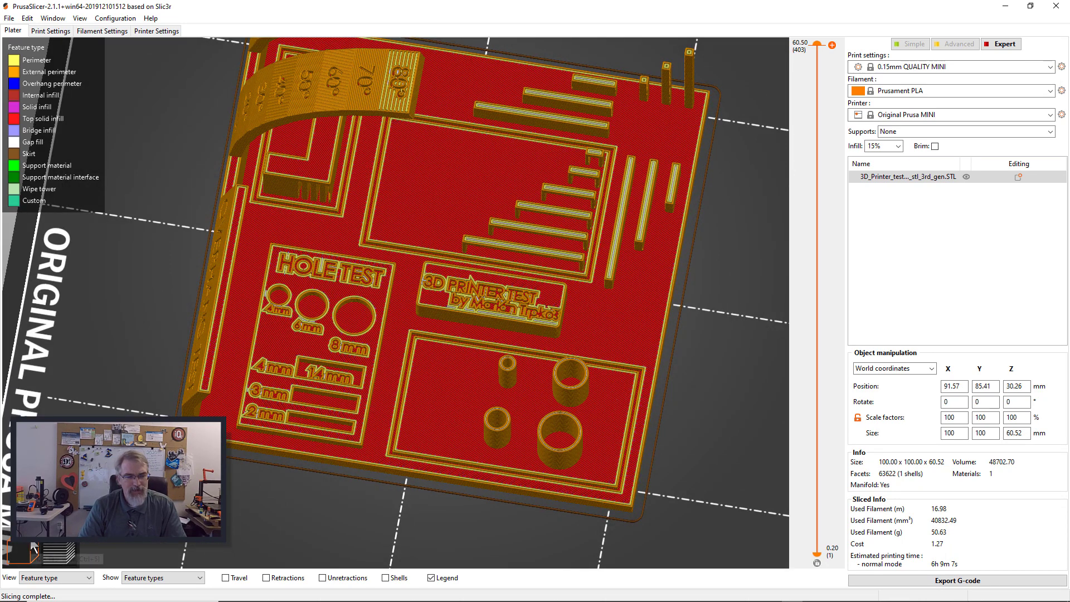
# Switch to the 3D model view and orbit the plate from oblique, low-side and top angles
pyautogui.click(21, 555)
pyautogui.scroll(2, 565, 212)
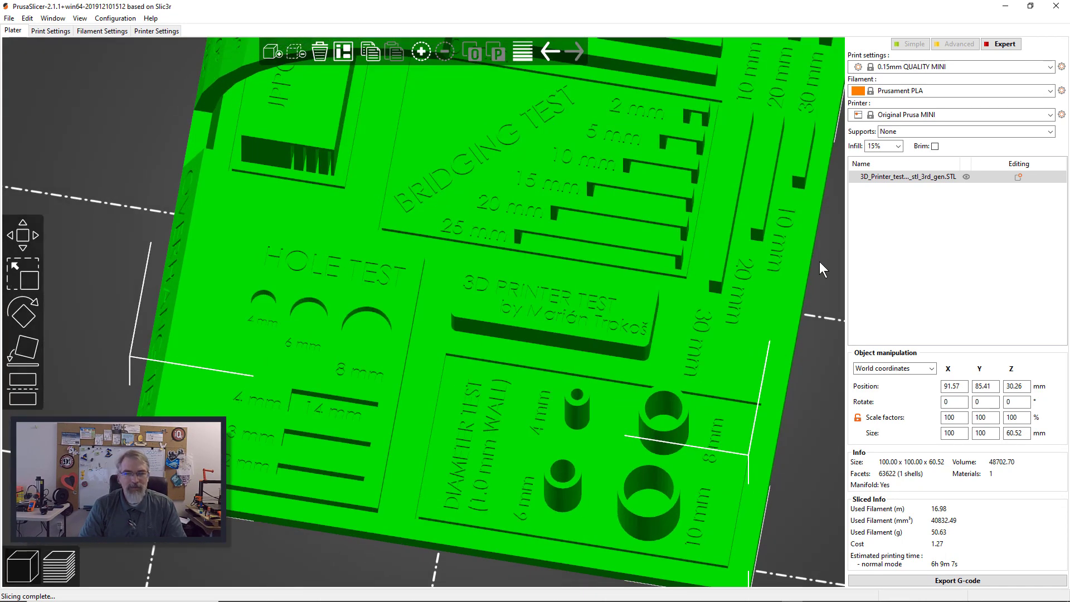
pyautogui.moveTo(818, 324); pyautogui.dragTo(785, 303)
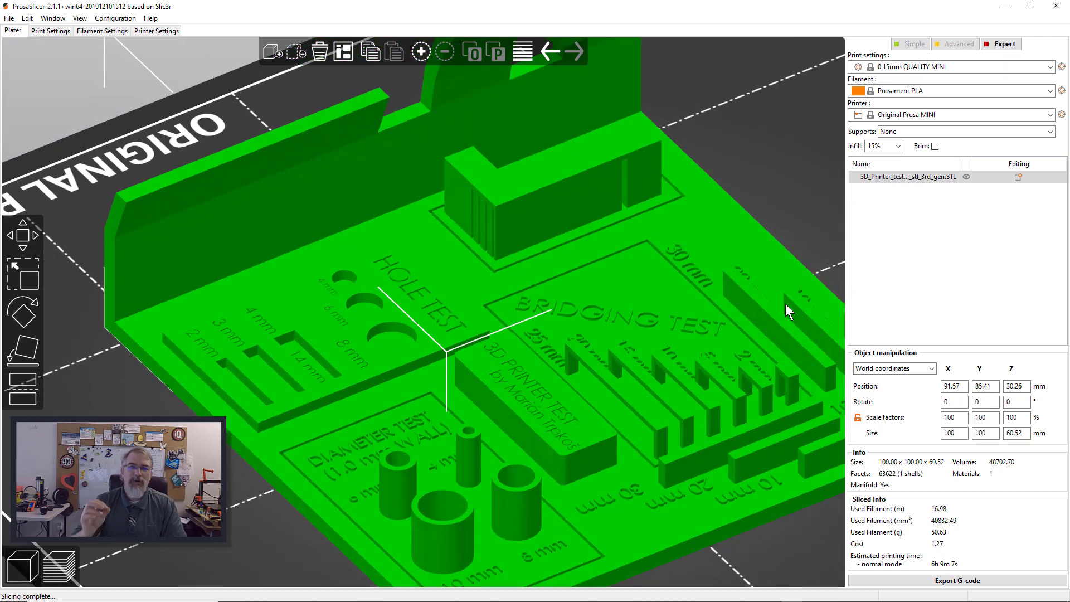
pyautogui.scroll(-2, 686, 329)
pyautogui.scroll(2, 685, 329)
pyautogui.scroll(-5, 608, 378)
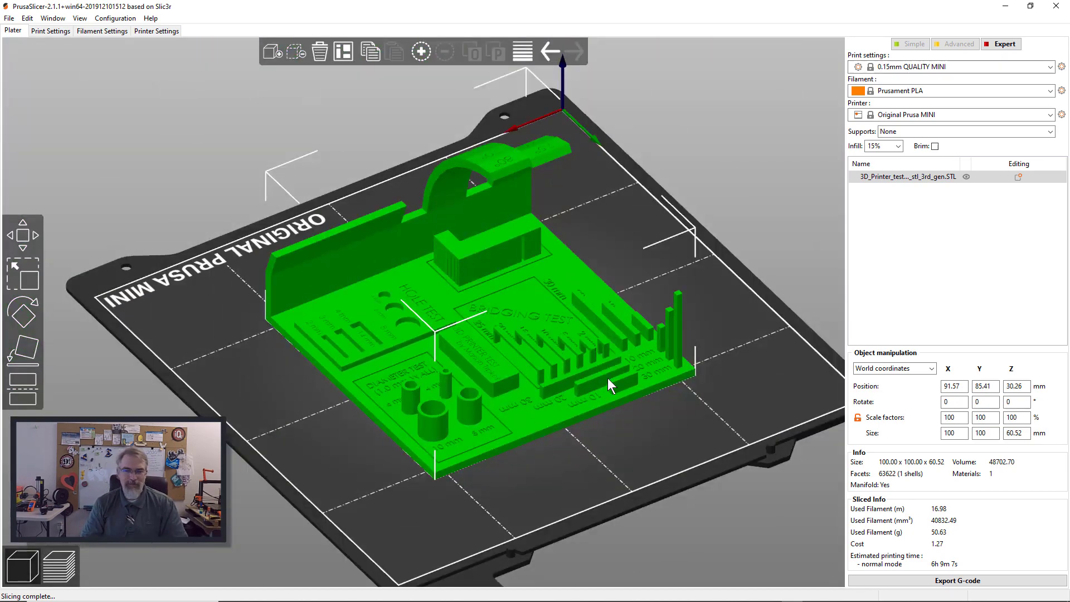
pyautogui.scroll(1, 544, 466)
pyautogui.moveTo(543, 466); pyautogui.dragTo(573, 453)
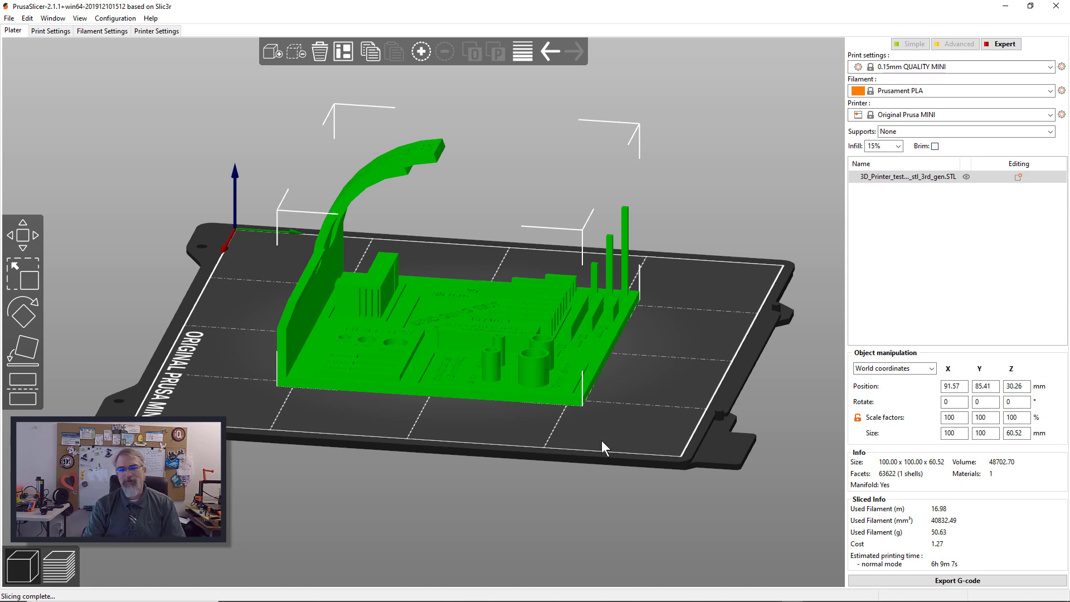
pyautogui.moveTo(643, 396); pyautogui.dragTo(643, 412)
pyautogui.scroll(3, 643, 412)
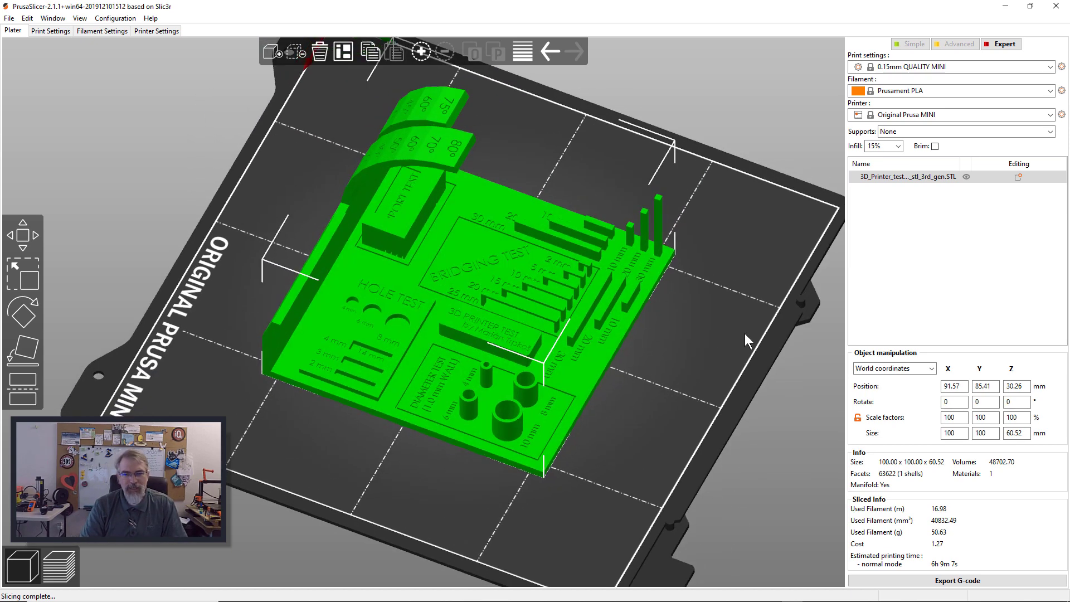
pyautogui.scroll(2, 744, 334)
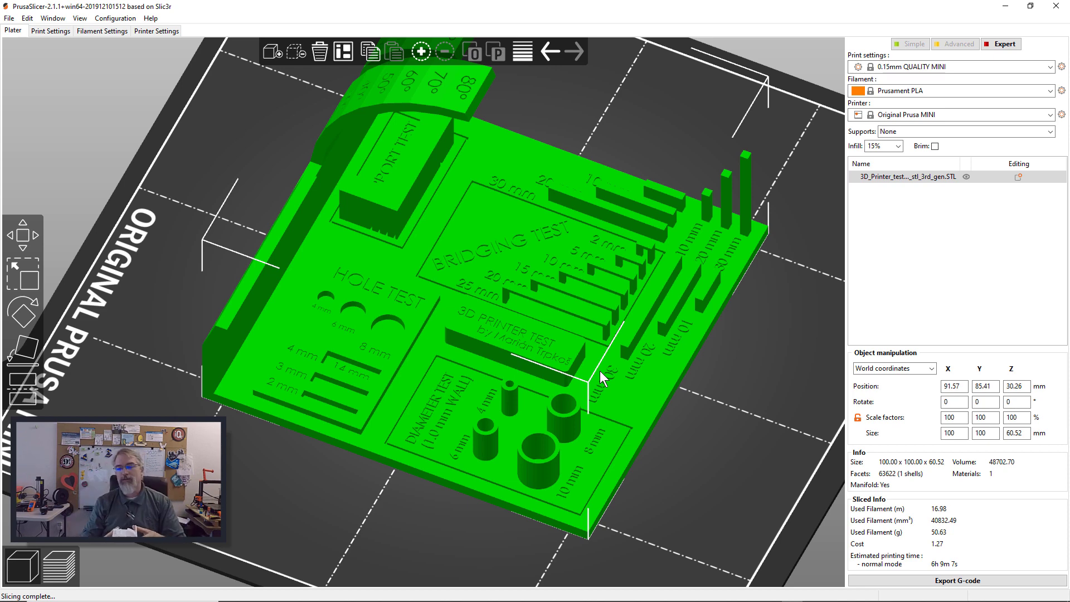
# Abandon the G-code export and switch to the sliced layer preview
pyautogui.click(907, 578)
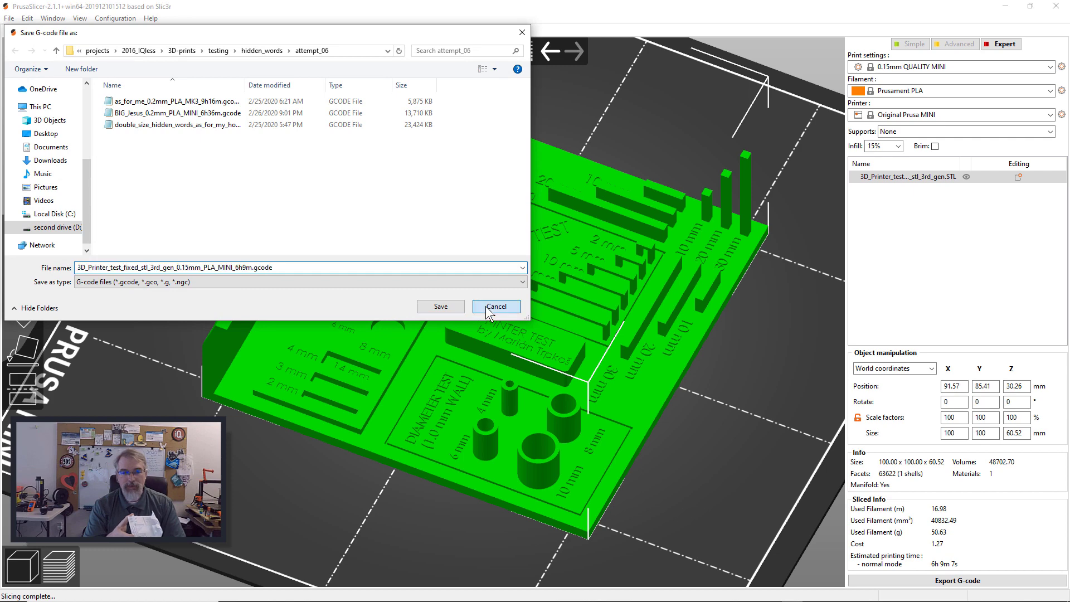
pyautogui.click(496, 306)
pyautogui.click(61, 569)
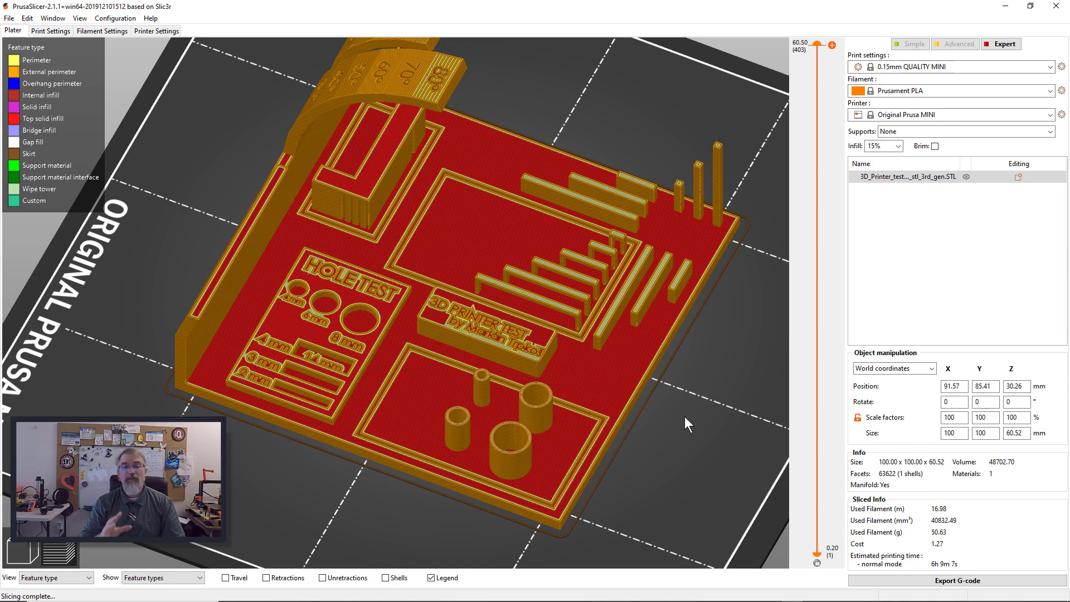
# Zoom and tilt the layer preview to inspect the embossed text
pyautogui.scroll(-3, 755, 385)
pyautogui.scroll(3, 755, 386)
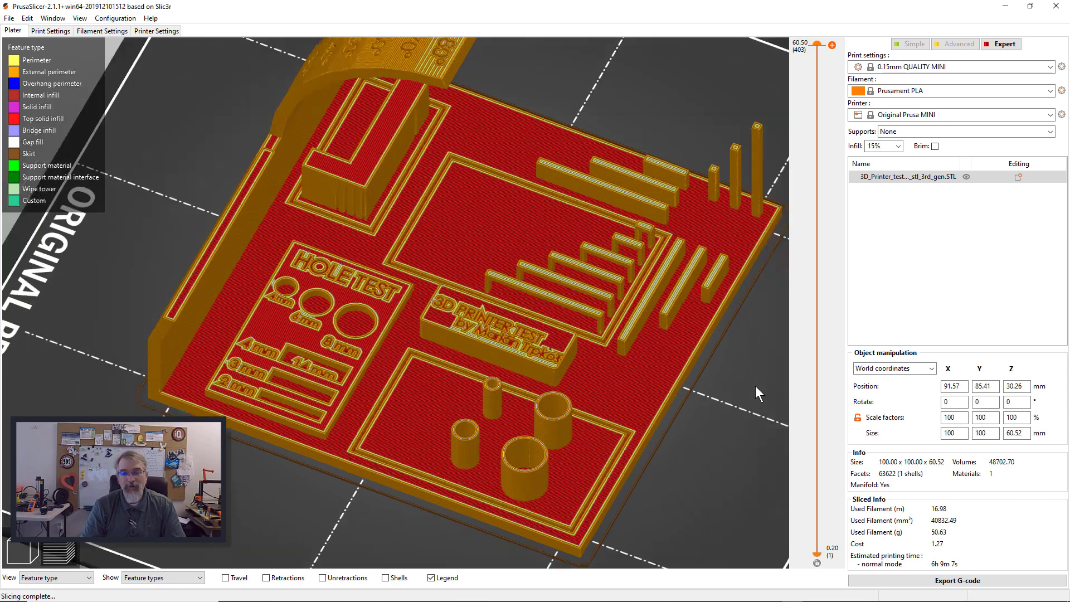
pyautogui.scroll(-3, 664, 366)
pyautogui.scroll(3, 690, 375)
pyautogui.scroll(-3, 691, 375)
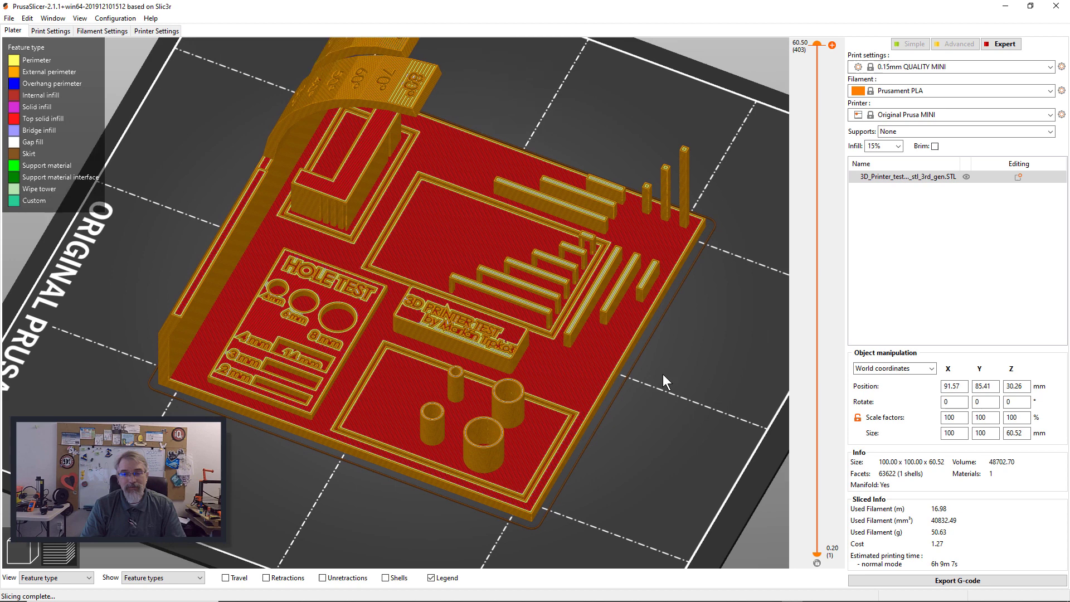
pyautogui.scroll(3, 664, 373)
pyautogui.scroll(-3, 698, 386)
pyautogui.scroll(3, 700, 383)
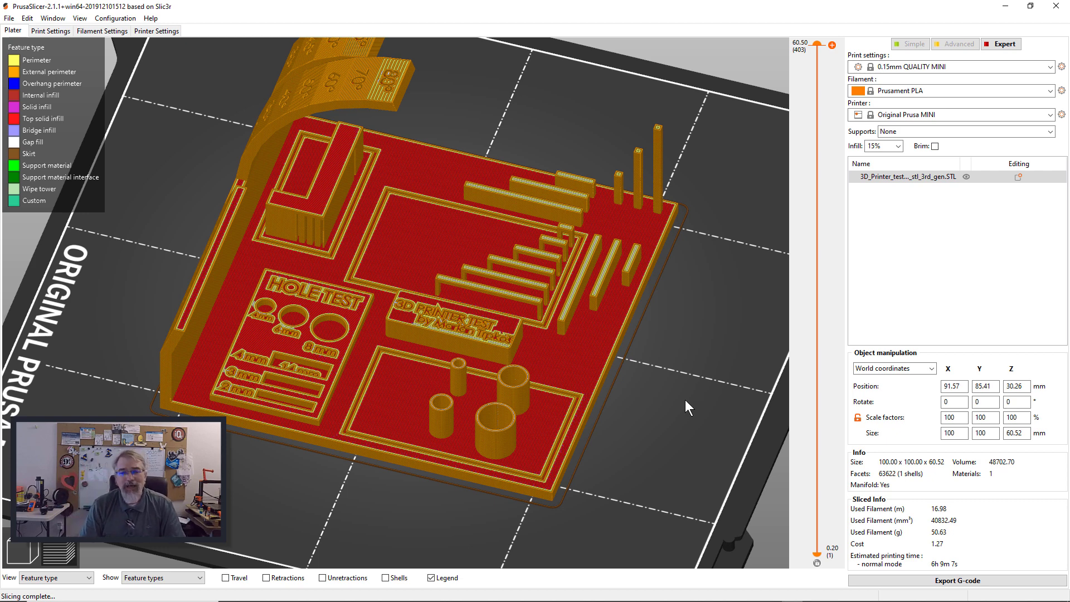
pyautogui.moveTo(691, 396); pyautogui.dragTo(691, 390)
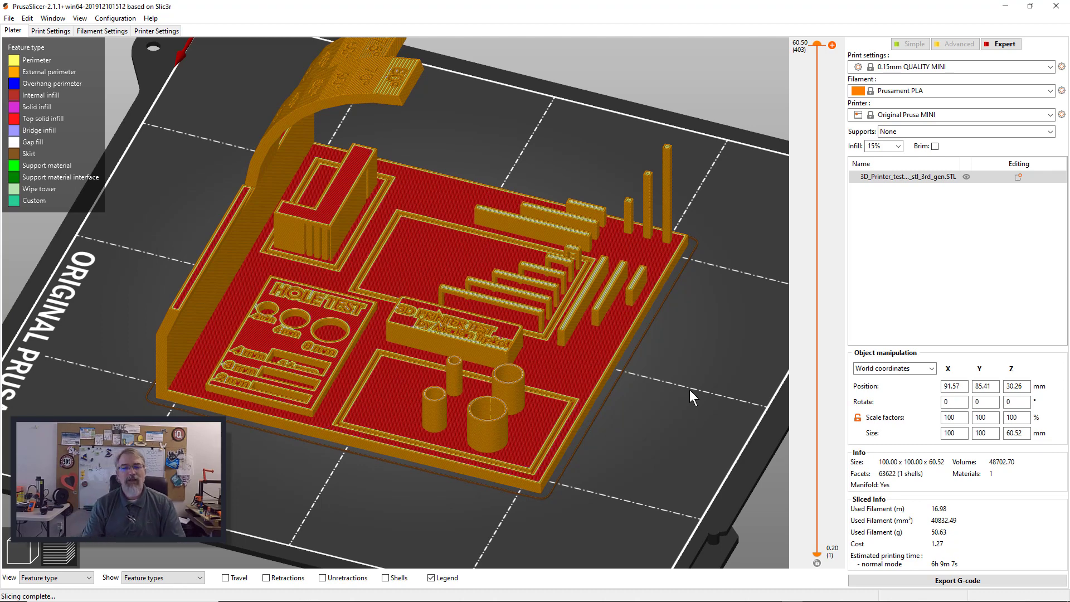
pyautogui.moveTo(700, 370); pyautogui.dragTo(698, 374)
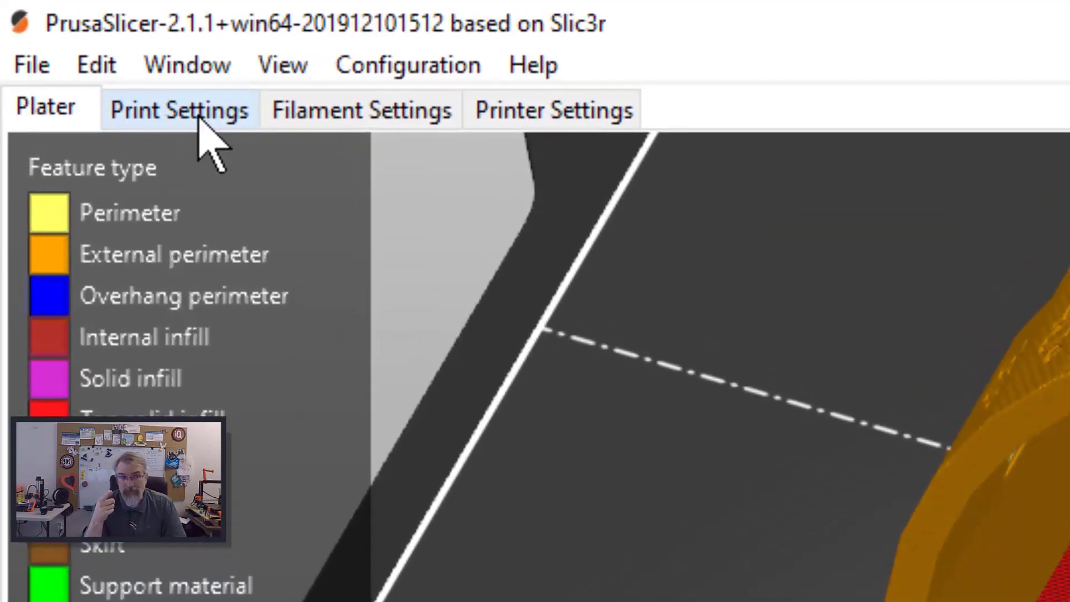
# Enable Detect thin walls under the 0.15mm QUALITY MINI Print Settings
pyautogui.click(56, 32)
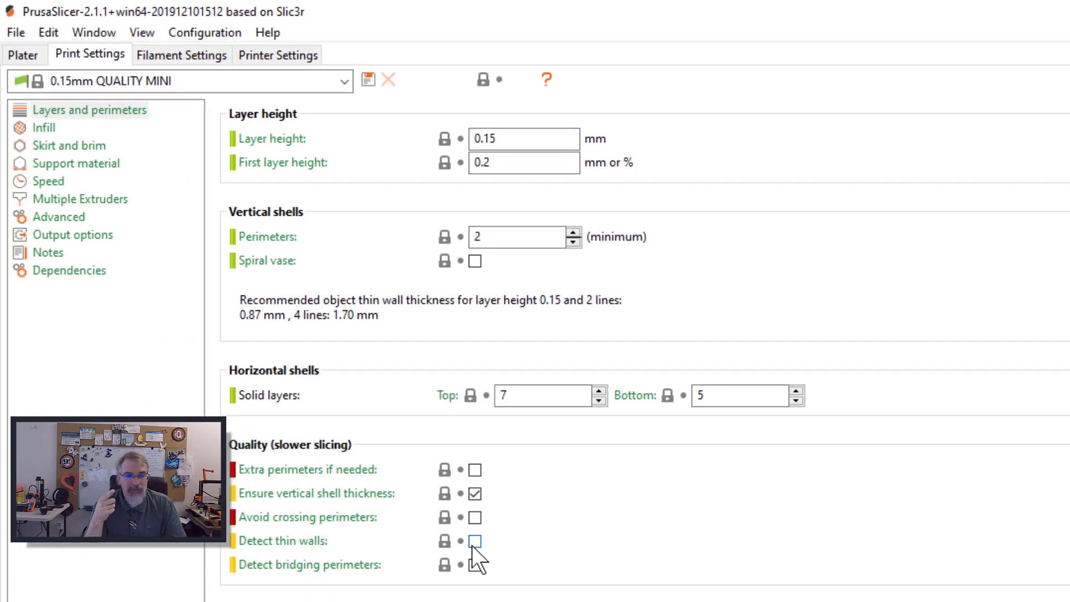
pyautogui.click(475, 542)
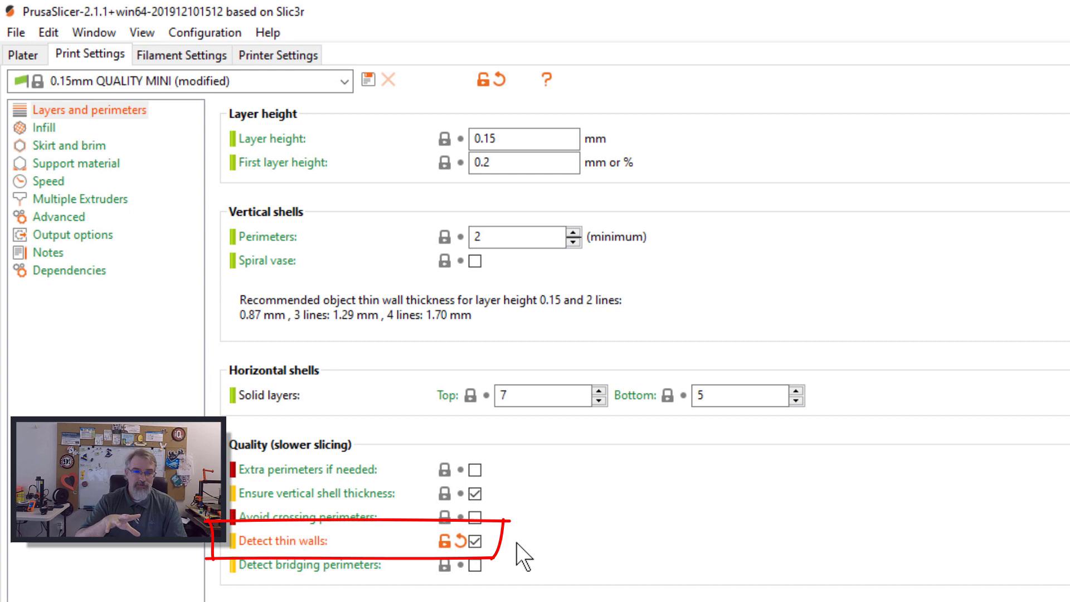
# Reslice the plate from the Plater and orbit the preview to inspect the embossed text
pyautogui.hotkey('ctrl', '1')
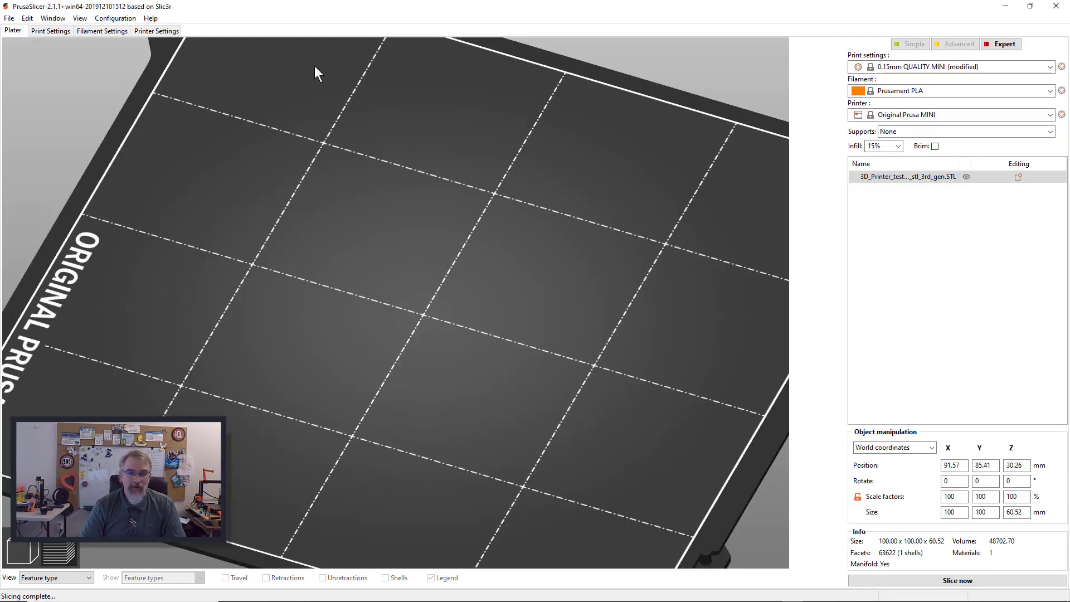
pyautogui.click(923, 580)
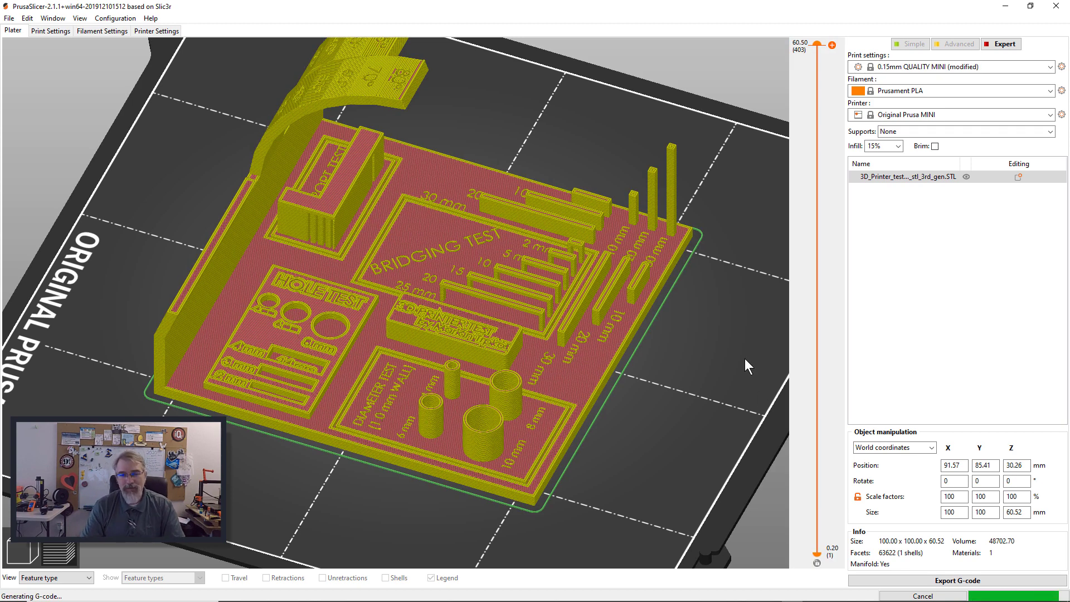
pyautogui.scroll(2, 745, 361)
pyautogui.moveTo(745, 363); pyautogui.dragTo(718, 354)
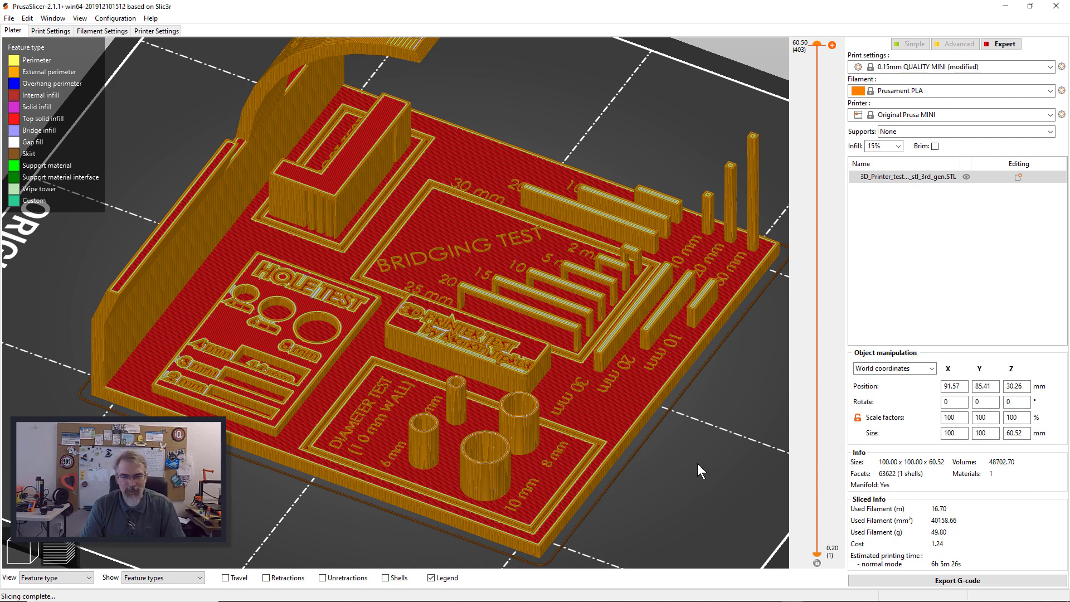
pyautogui.moveTo(700, 456)
pyautogui.mouseDown()
pyautogui.moveTo(725, 430)
pyautogui.moveTo(701, 450)
pyautogui.mouseUp()
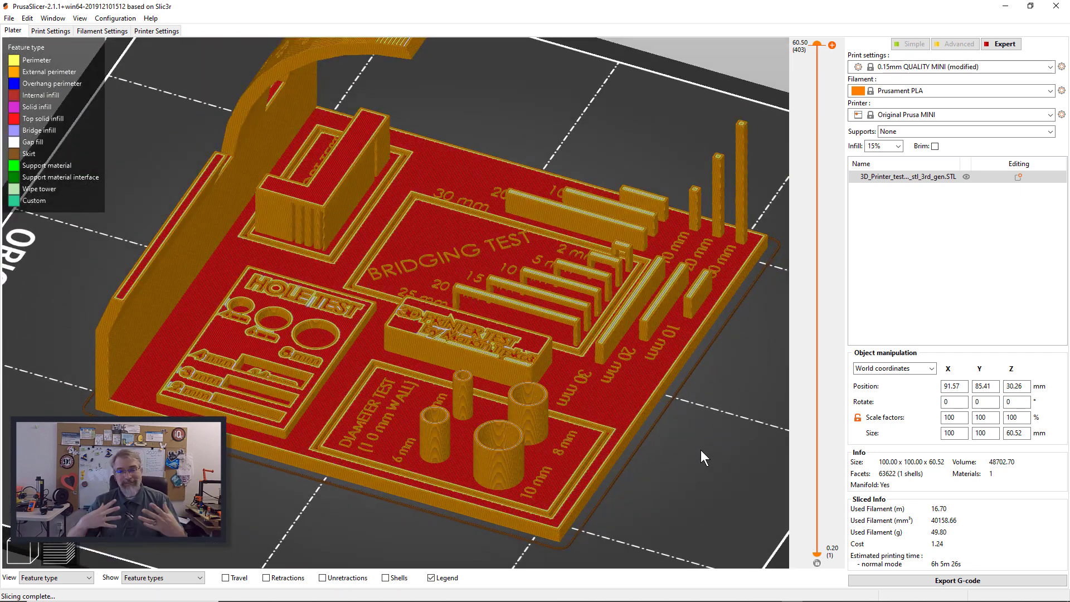